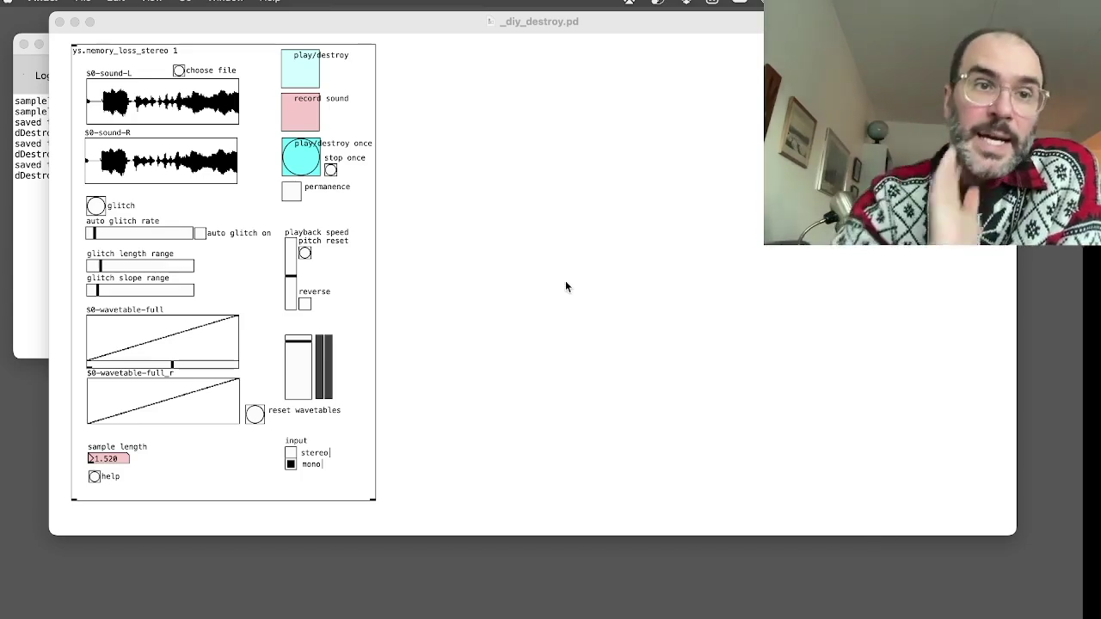
Bring the _diy_destroy.pd patch window with memory_loss_stereo to the front
{"action": "left_click", "coordinate": [558, 332]}
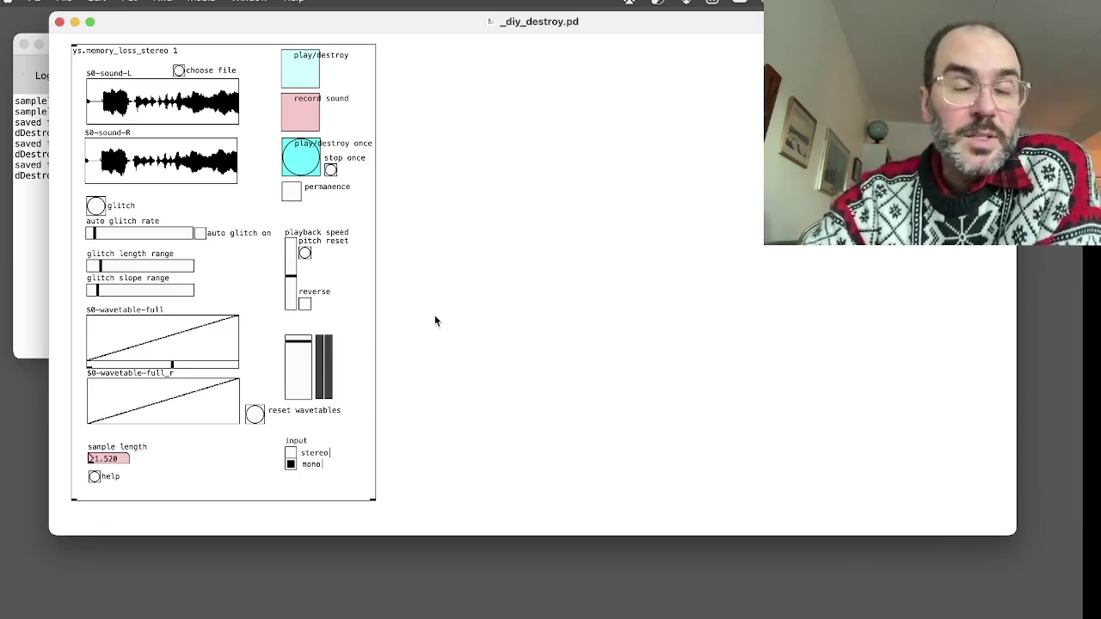
Record a new sound into both arrays and start destructive playback of it
{"action": "left_click", "coordinate": [308, 116]}
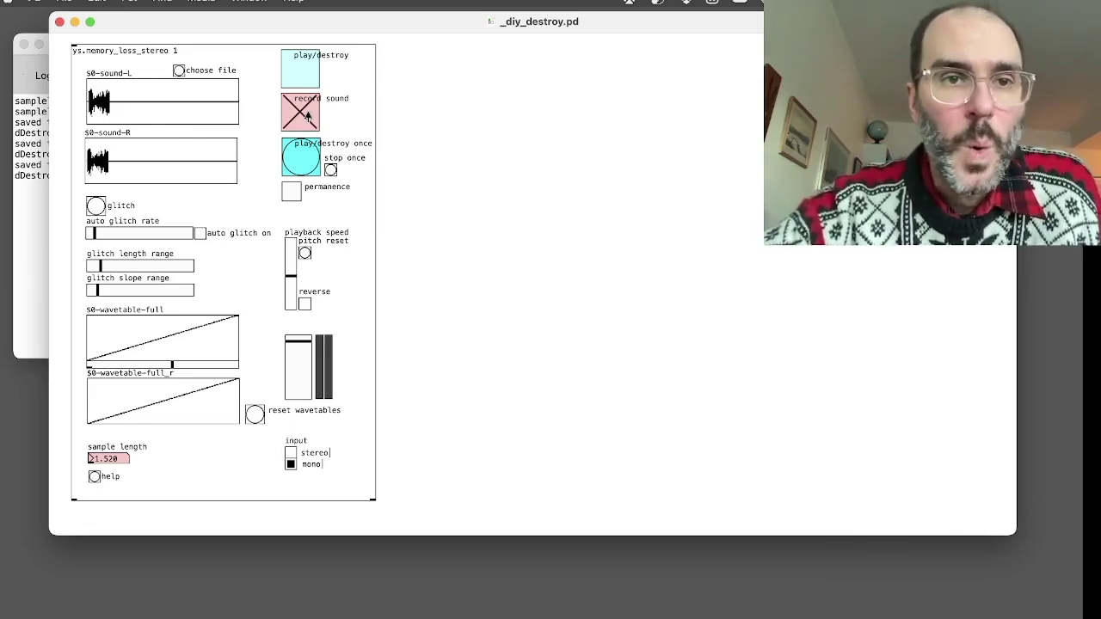
{"action": "left_click", "coordinate": [308, 116]}
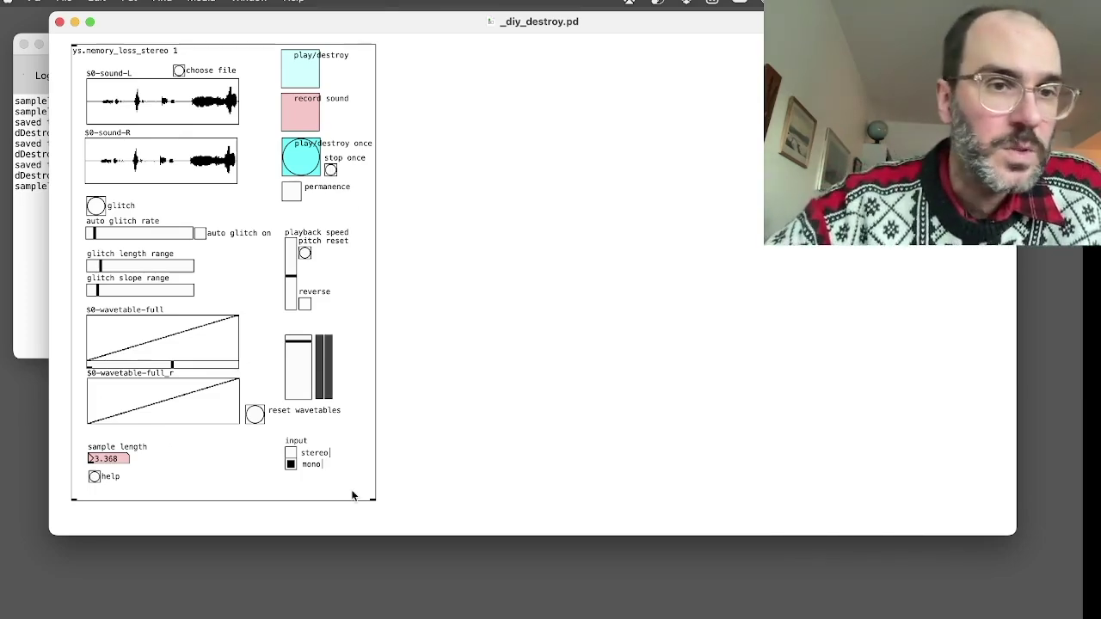
{"action": "left_click", "coordinate": [301, 67]}
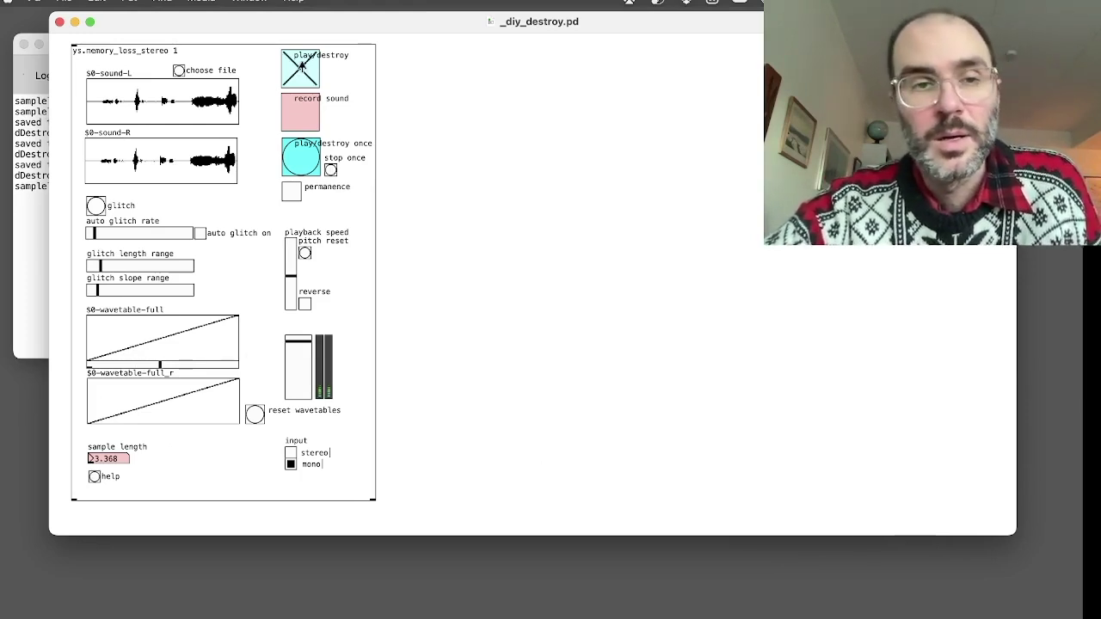
Adjust the system volume while toggling play/destroy off, on, and off again
{"action": "key", "text": "XF86AudioRaiseVolume"}
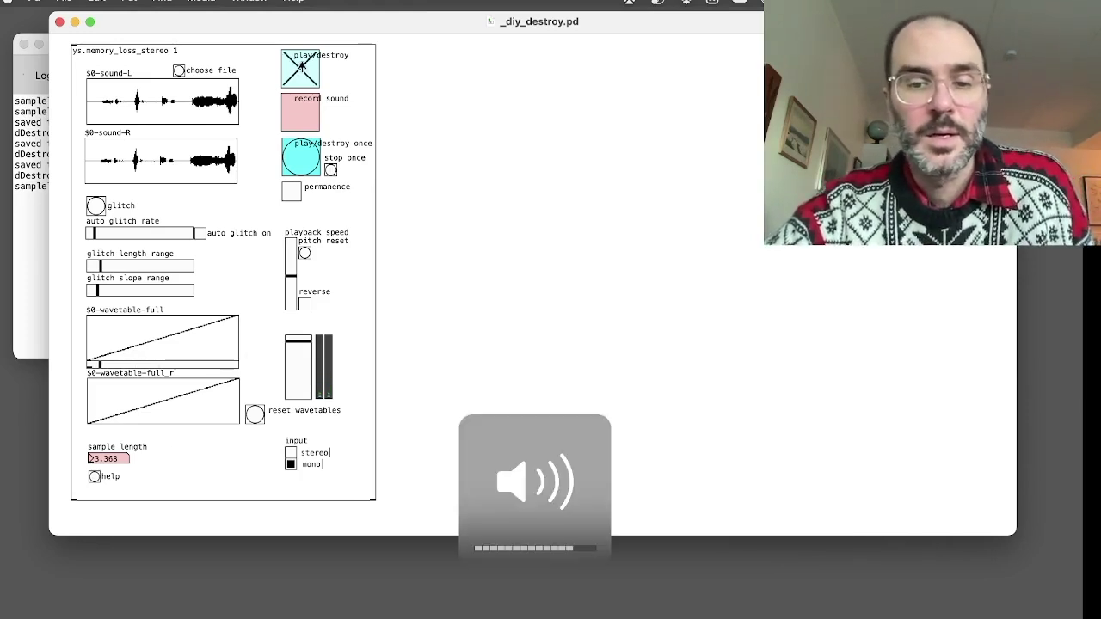
{"action": "key", "text": "XF86AudioLowerVolume"}
{"action": "left_click", "coordinate": [301, 67]}
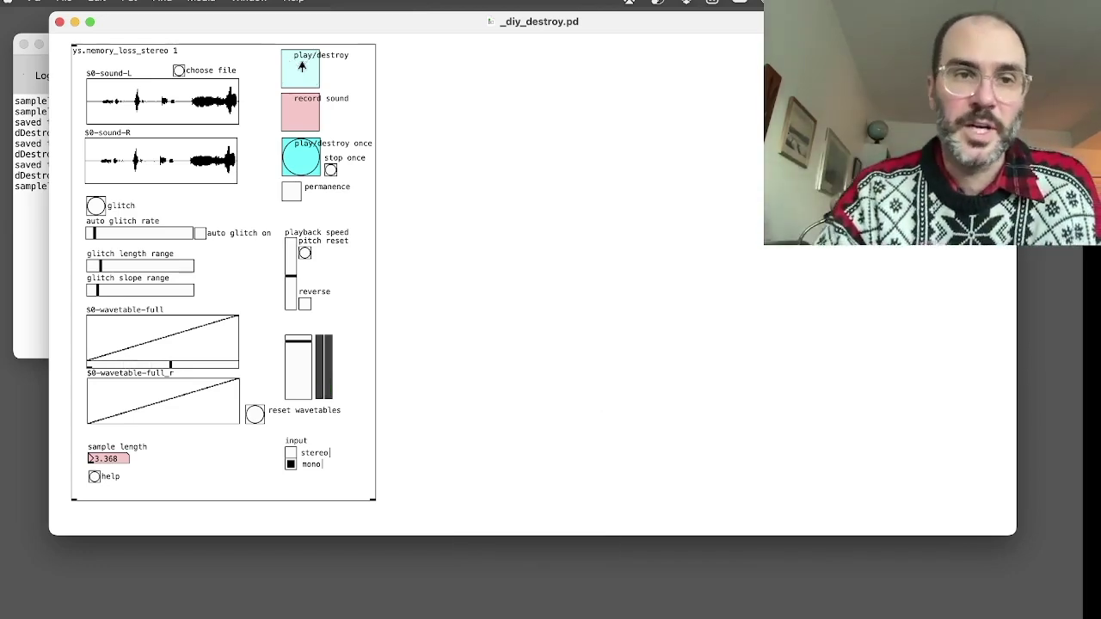
{"action": "left_click", "coordinate": [301, 67]}
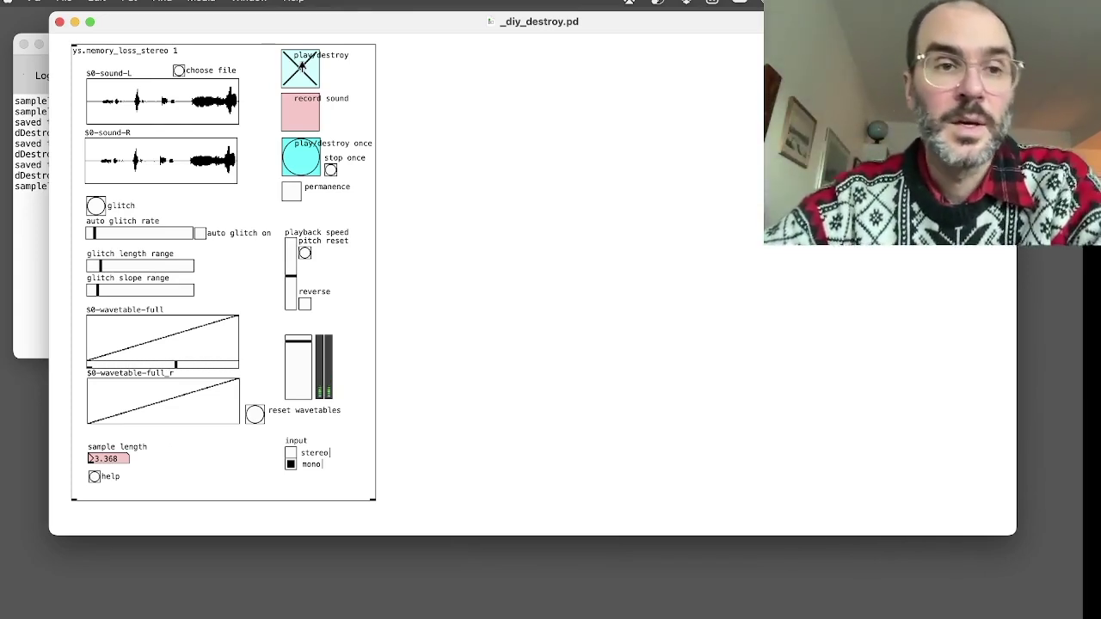
{"action": "left_click", "coordinate": [301, 67]}
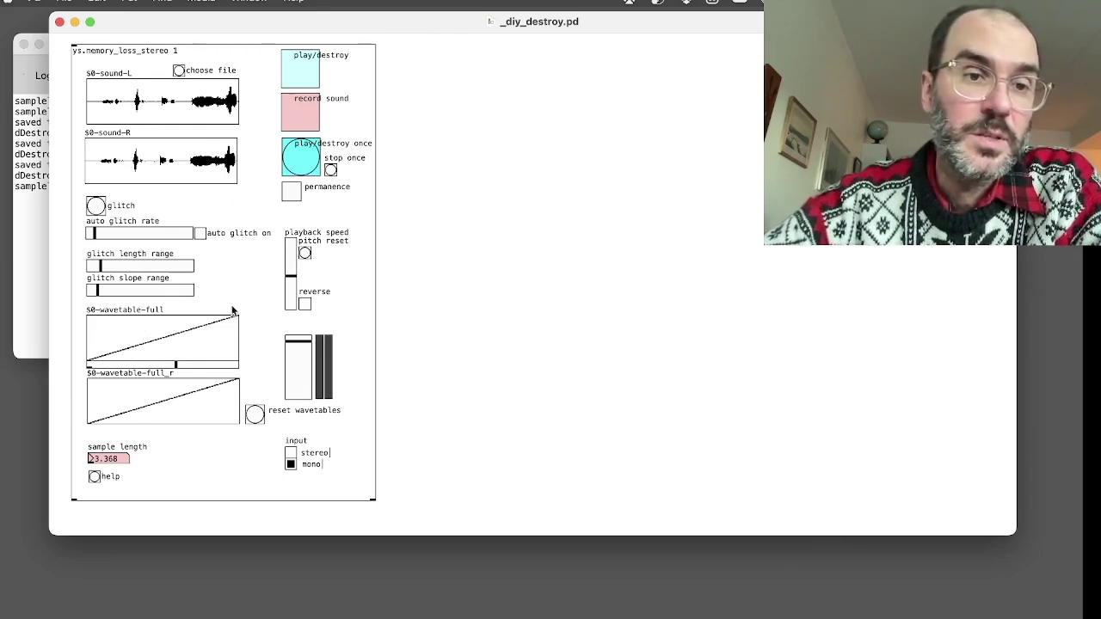
Toggle destructive playback on and off, then restart it
{"action": "left_click", "coordinate": [301, 71]}
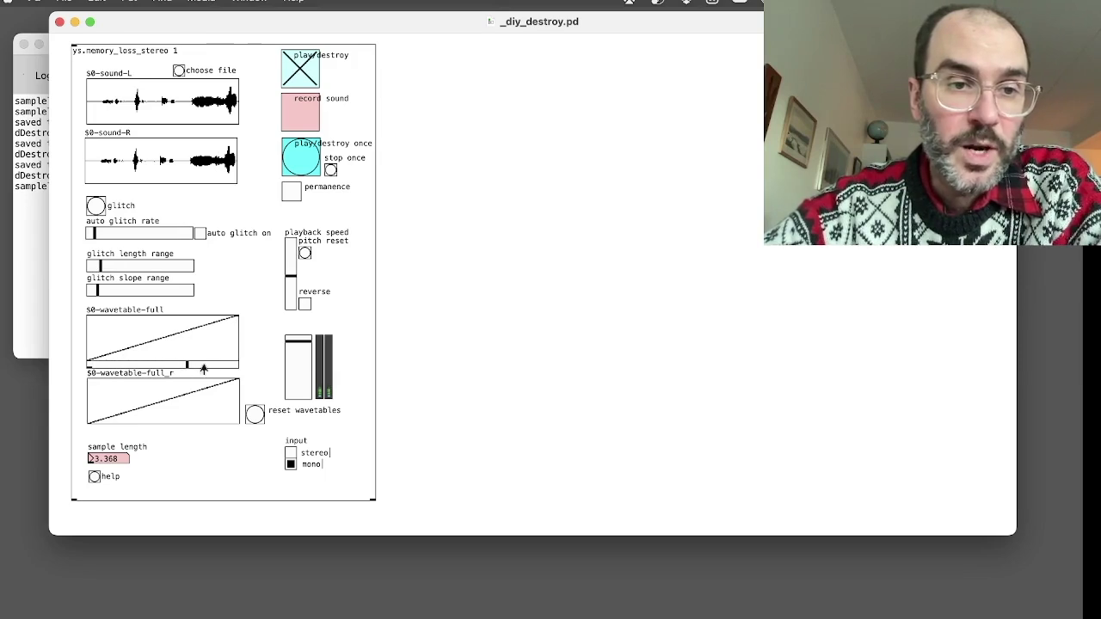
{"action": "left_click", "coordinate": [303, 60]}
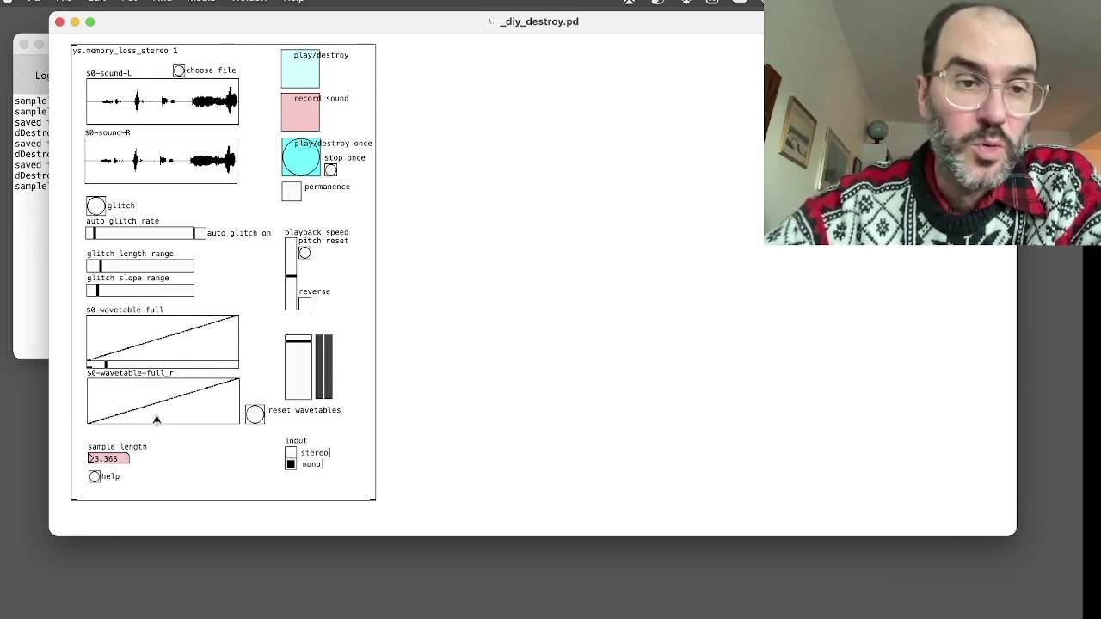
{"action": "left_click", "coordinate": [300, 79]}
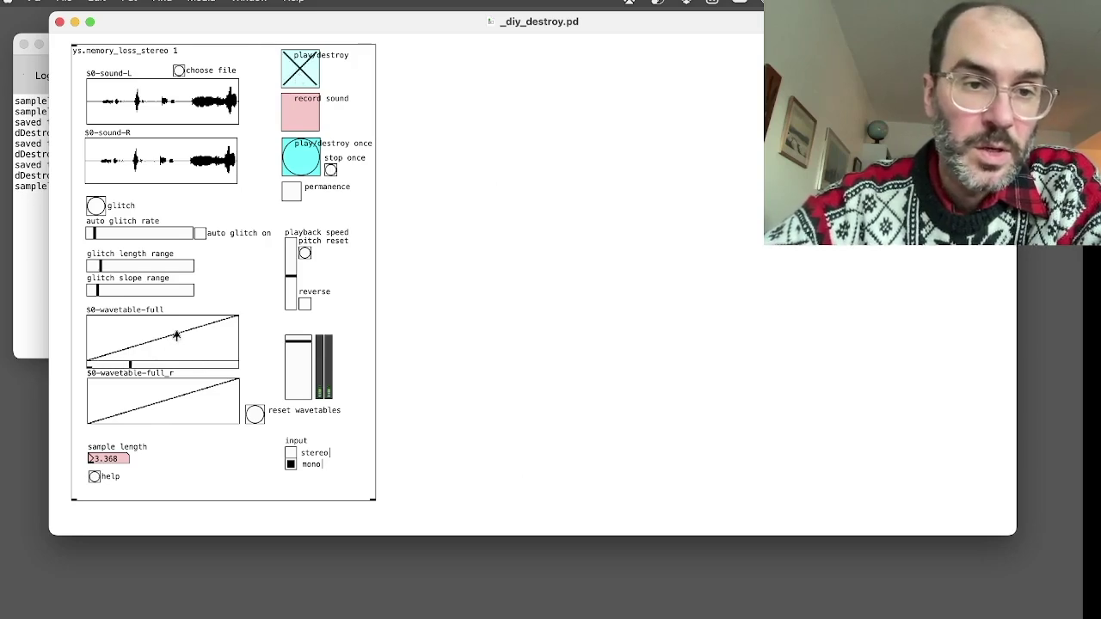
Hand-draw stepped shapes across both wavetables while playing, then stop playback
{"action": "mouse_move", "coordinate": [176, 408]}
{"action": "left_mouse_down"}
{"action": "mouse_move", "coordinate": [244, 394]}
{"action": "mouse_move", "coordinate": [154, 403]}
{"action": "mouse_move", "coordinate": [220, 403]}
{"action": "mouse_move", "coordinate": [236, 385]}
{"action": "mouse_move", "coordinate": [244, 399]}
{"action": "mouse_move", "coordinate": [110, 395]}
{"action": "left_mouse_up"}
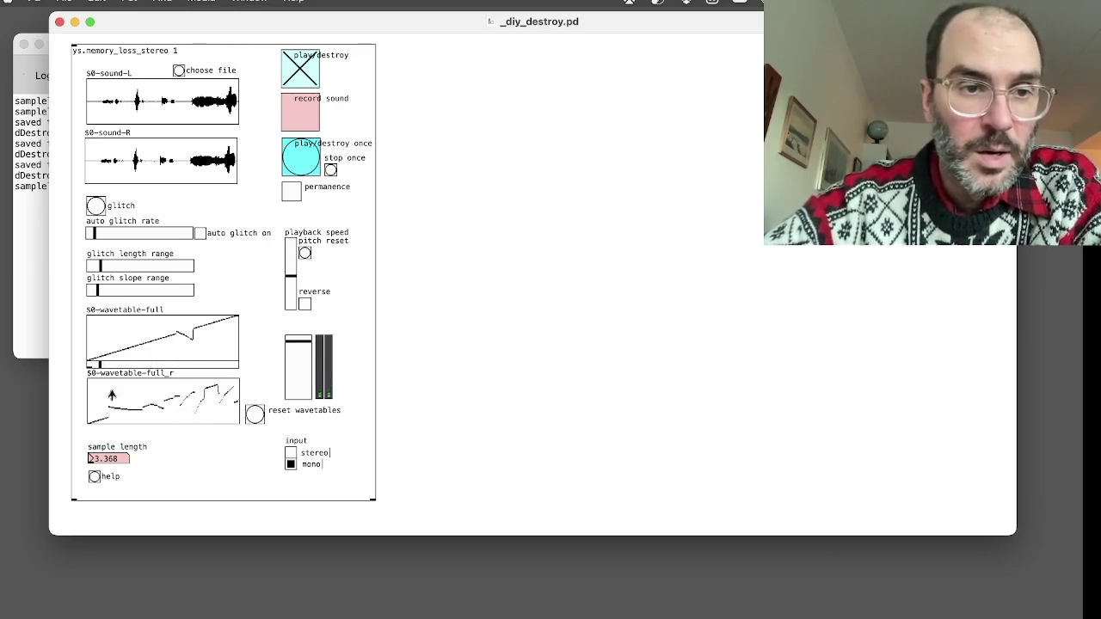
{"action": "mouse_move", "coordinate": [131, 344]}
{"action": "left_mouse_down"}
{"action": "mouse_move", "coordinate": [227, 331]}
{"action": "mouse_move", "coordinate": [227, 345]}
{"action": "mouse_move", "coordinate": [170, 351]}
{"action": "mouse_move", "coordinate": [121, 348]}
{"action": "mouse_move", "coordinate": [101, 330]}
{"action": "mouse_move", "coordinate": [154, 332]}
{"action": "mouse_move", "coordinate": [175, 358]}
{"action": "mouse_move", "coordinate": [213, 336]}
{"action": "left_mouse_up"}
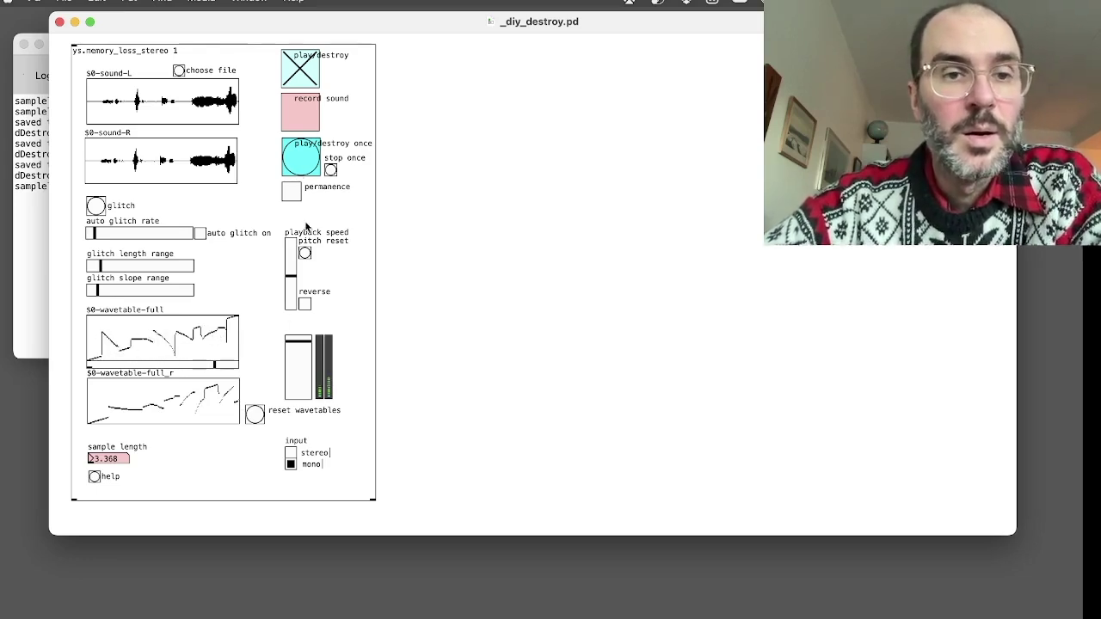
{"action": "left_click", "coordinate": [308, 73]}
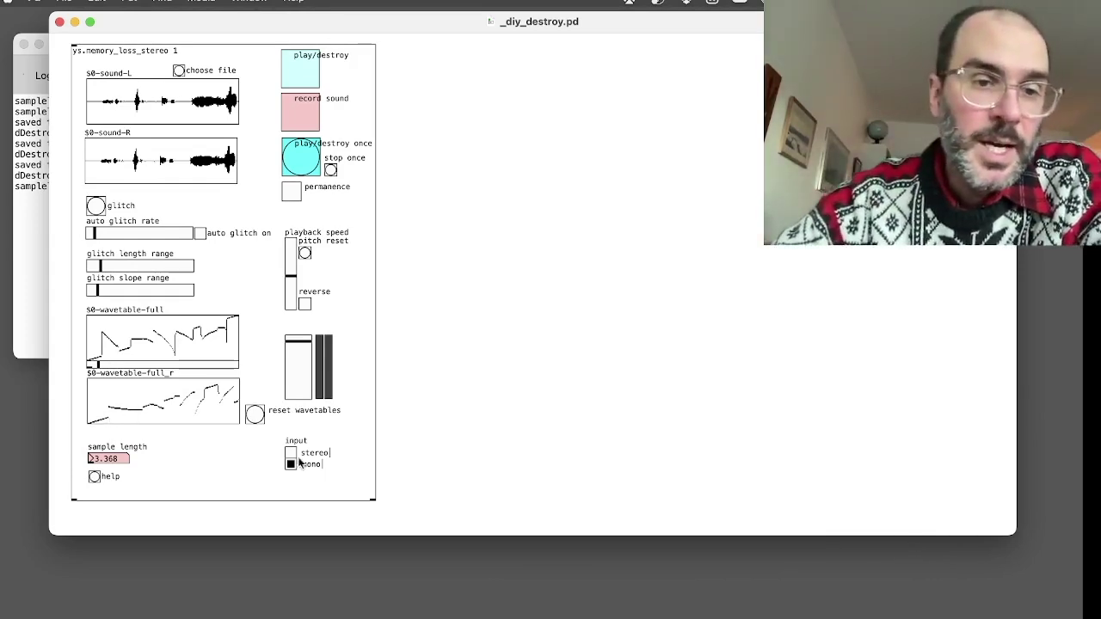
Reset both wavetables to ramps, then play them while varying speed and enabling reverse
{"action": "left_click", "coordinate": [255, 414]}
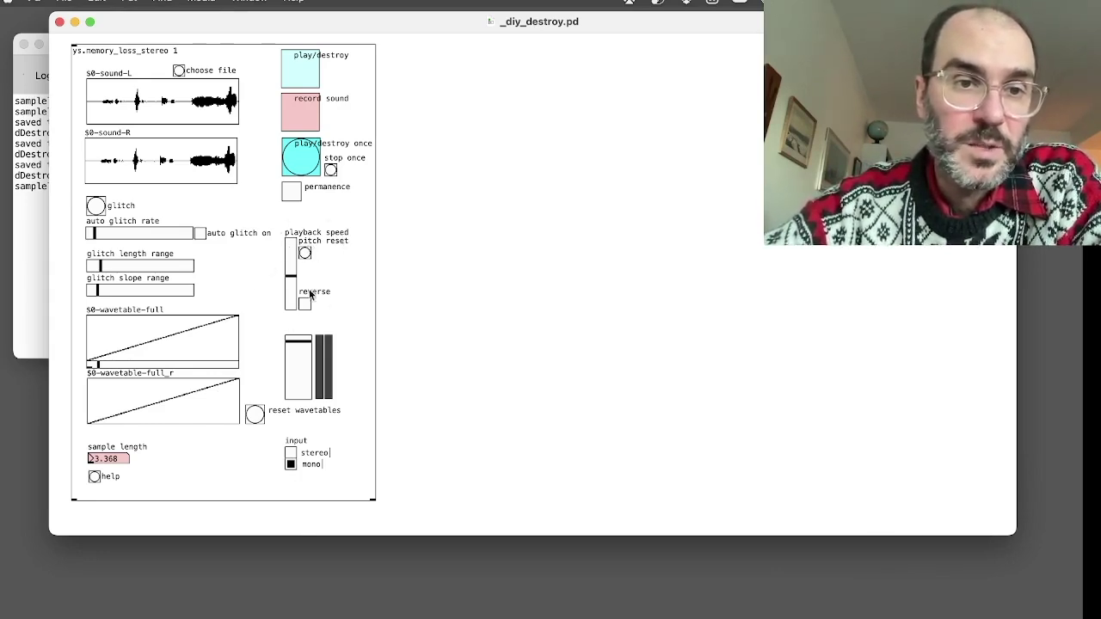
{"action": "left_click", "coordinate": [308, 72]}
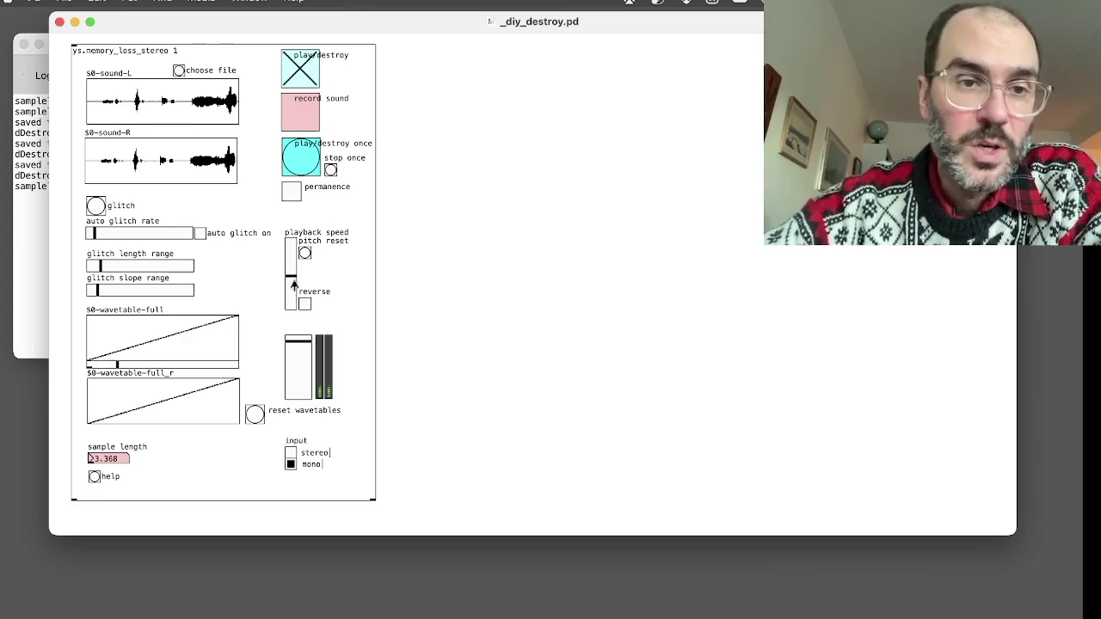
{"action": "left_click_drag", "start_coordinate": [294, 283], "coordinate": [292, 253]}
{"action": "left_click", "coordinate": [306, 305]}
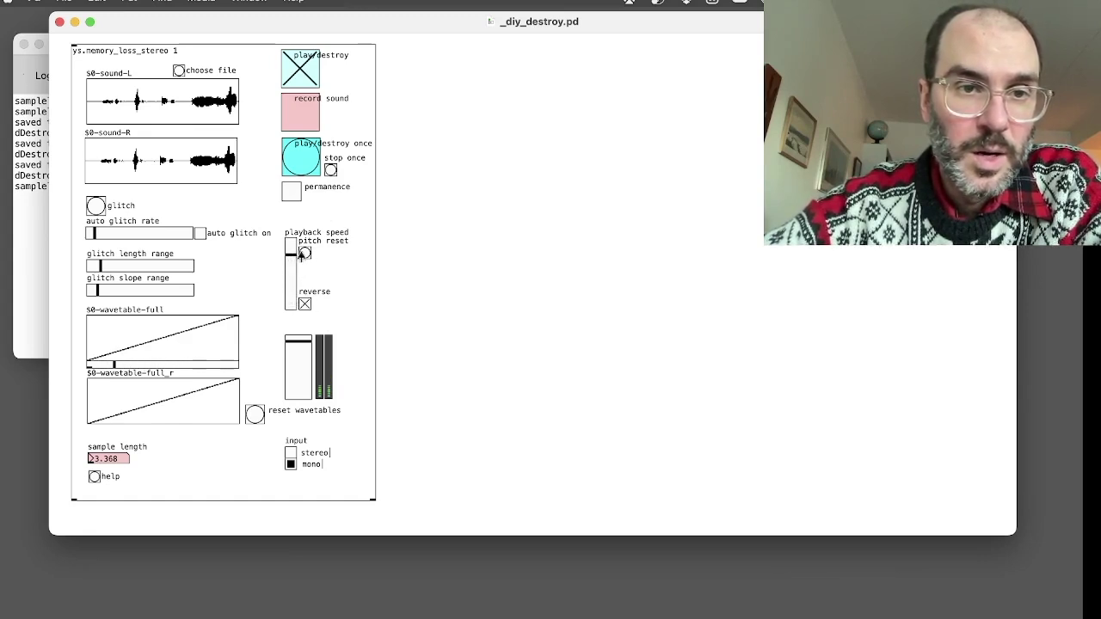
{"action": "left_click", "coordinate": [304, 253]}
{"action": "left_click", "coordinate": [304, 304]}
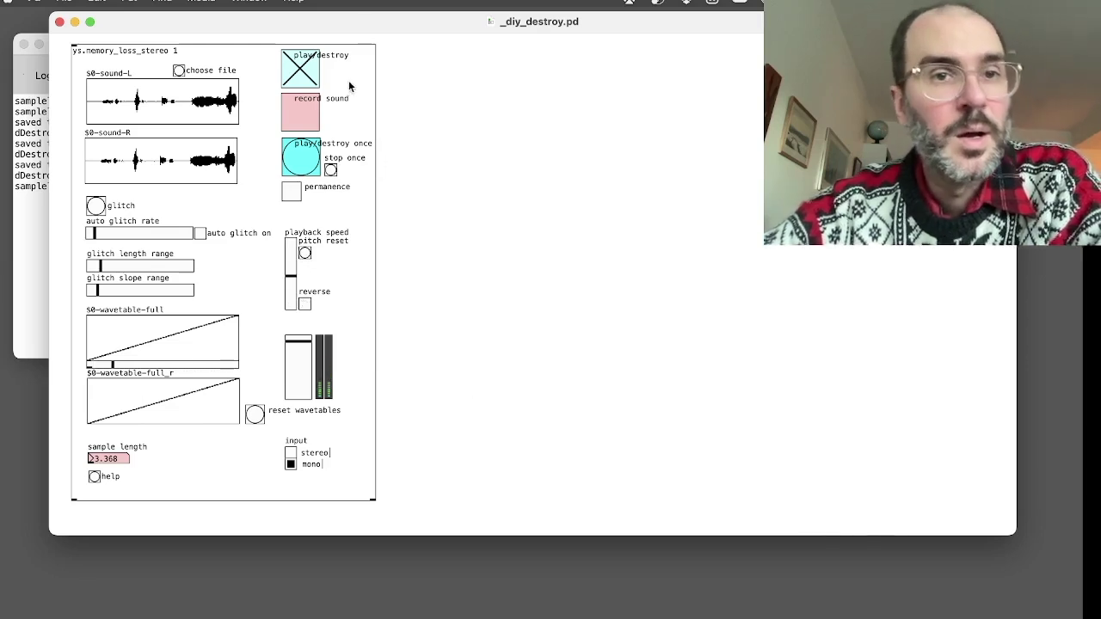
Restart playback and hand-draw new segments into both wavetables while slowing the speed
{"action": "left_click", "coordinate": [303, 83]}
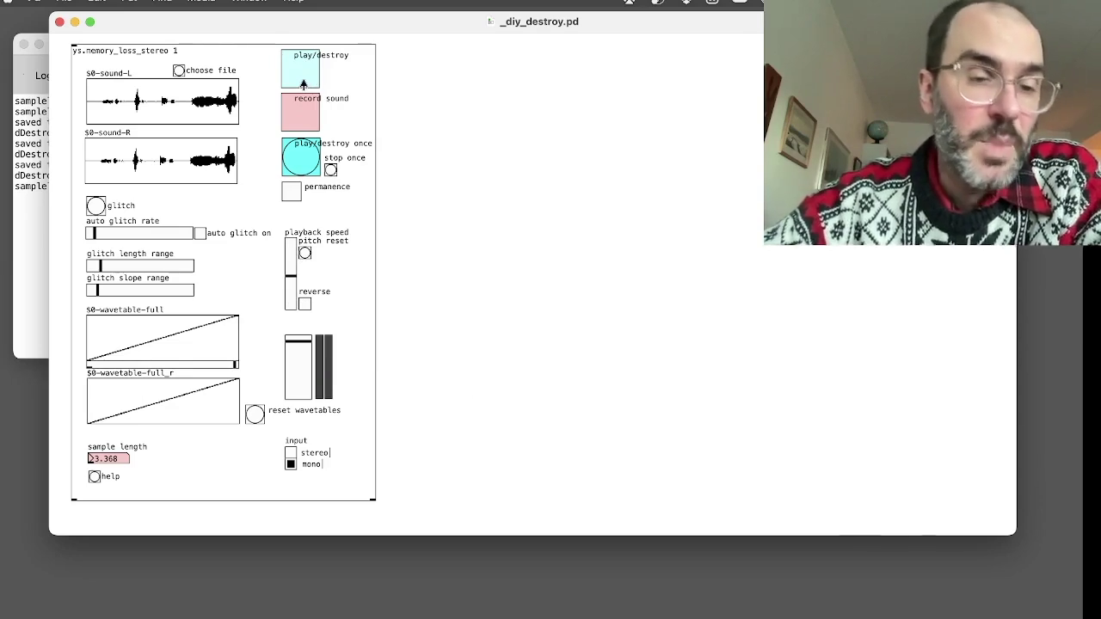
{"action": "left_click", "coordinate": [302, 83]}
{"action": "mouse_move", "coordinate": [147, 322]}
{"action": "left_mouse_down"}
{"action": "mouse_move", "coordinate": [179, 353]}
{"action": "mouse_move", "coordinate": [173, 399]}
{"action": "mouse_move", "coordinate": [142, 392]}
{"action": "mouse_move", "coordinate": [168, 401]}
{"action": "mouse_move", "coordinate": [219, 387]}
{"action": "left_mouse_up"}
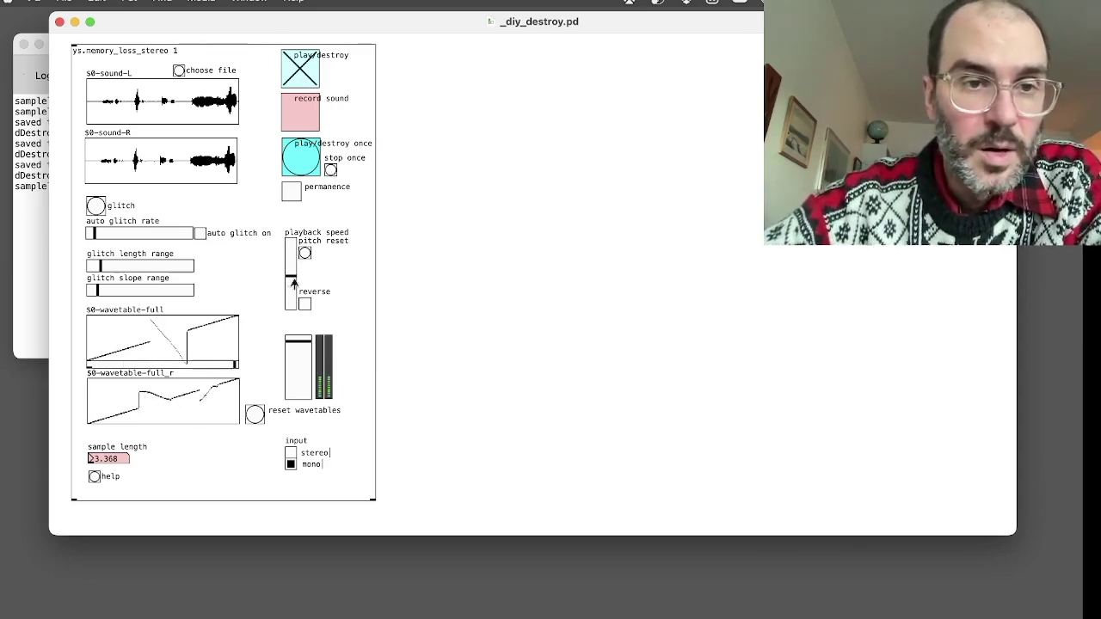
{"action": "left_click_drag", "start_coordinate": [294, 282], "coordinate": [291, 290]}
{"action": "mouse_move", "coordinate": [131, 348]}
{"action": "left_mouse_down"}
{"action": "mouse_move", "coordinate": [108, 332]}
{"action": "mouse_move", "coordinate": [201, 340]}
{"action": "left_mouse_up"}
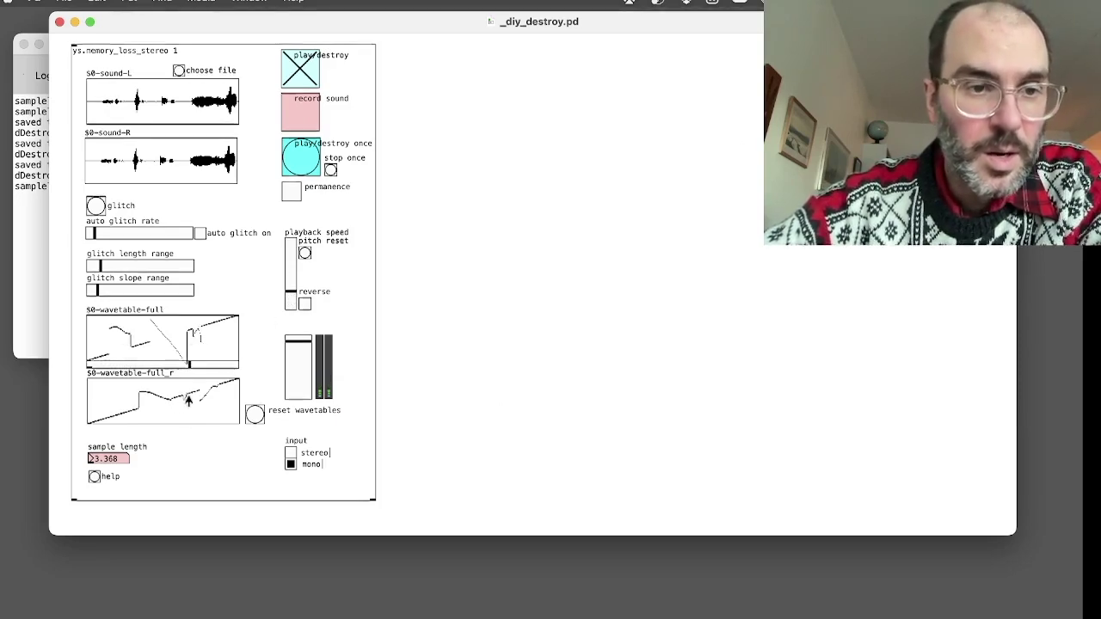
{"action": "mouse_move", "coordinate": [188, 400]}
{"action": "left_mouse_down"}
{"action": "mouse_move", "coordinate": [117, 418]}
{"action": "mouse_move", "coordinate": [105, 400]}
{"action": "left_mouse_up"}
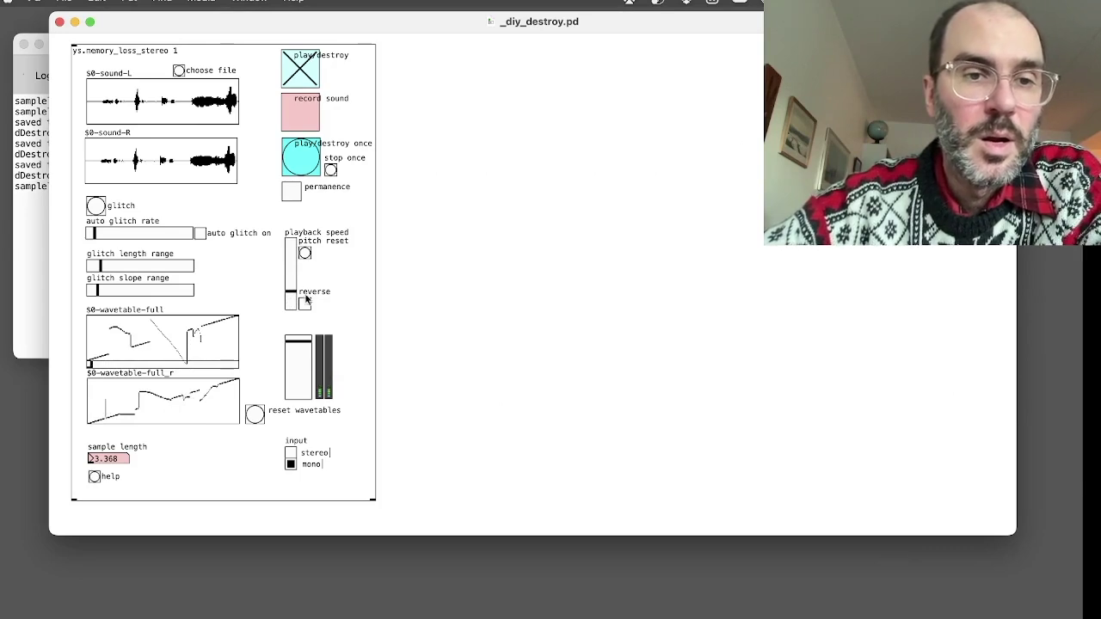
Toggle reverse on and off, sweep speed to maximum then lower it, and stop playback
{"action": "left_click", "coordinate": [304, 302]}
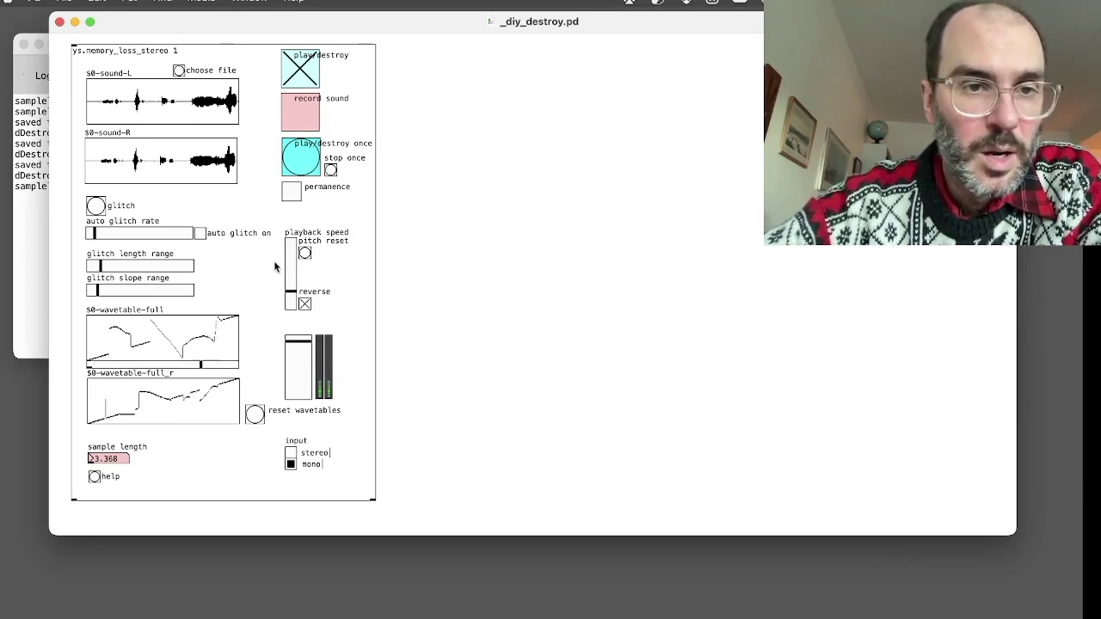
{"action": "left_click_drag", "start_coordinate": [290, 290], "coordinate": [299, 236]}
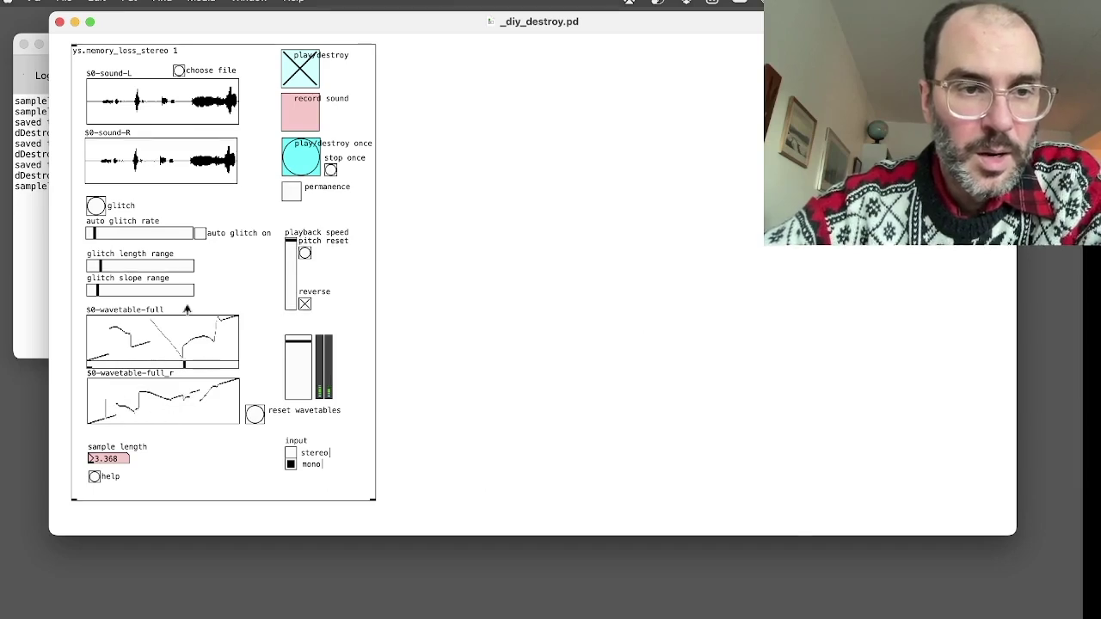
{"action": "left_click", "coordinate": [305, 303]}
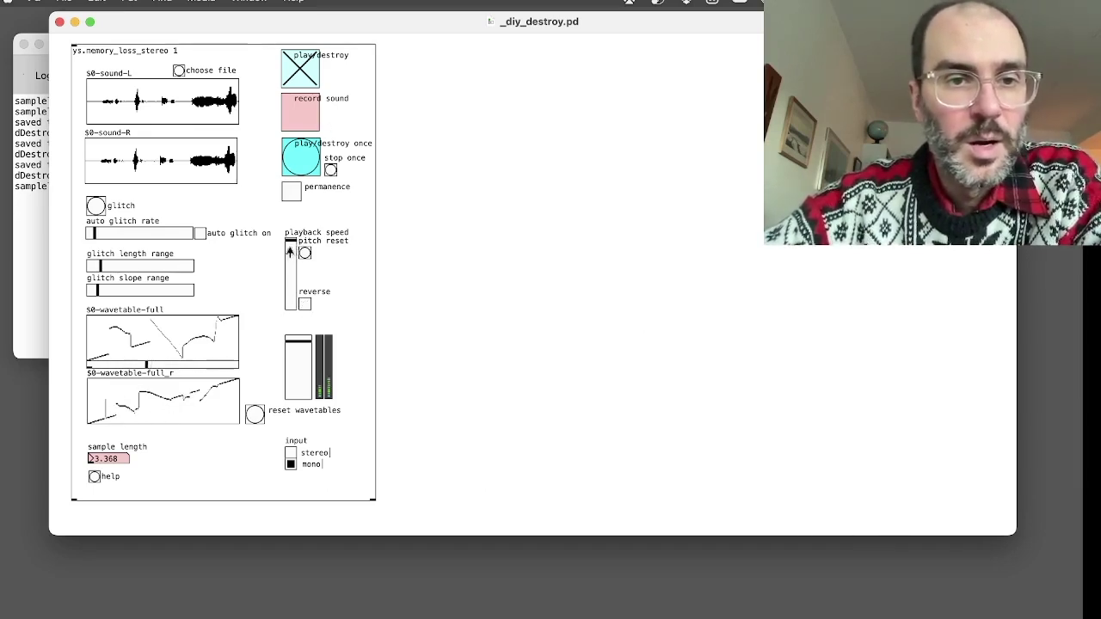
{"action": "left_click_drag", "start_coordinate": [290, 251], "coordinate": [291, 297]}
{"action": "left_click", "coordinate": [306, 75]}
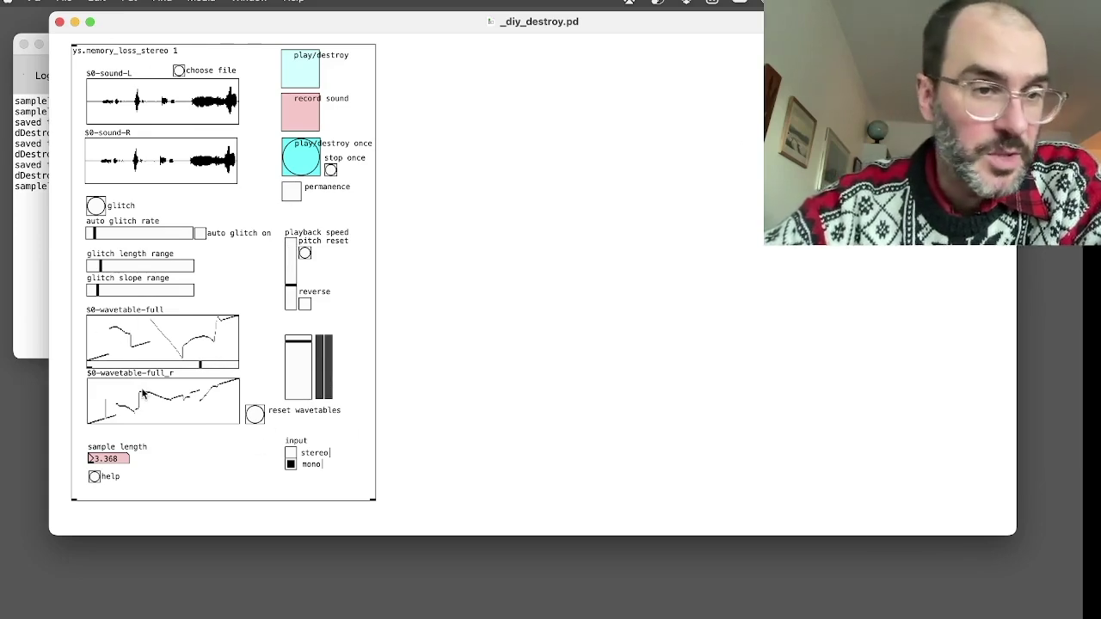
Reset both wavetables to straight ramps and glitch them four times
{"action": "left_click", "coordinate": [254, 417]}
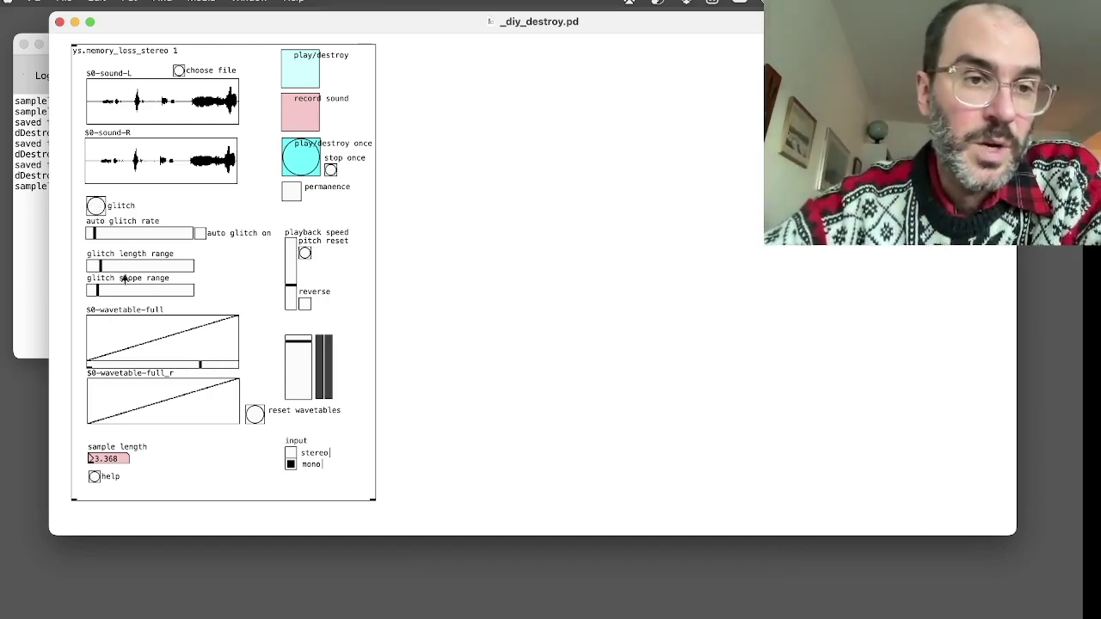
{"action": "left_click", "coordinate": [99, 207]}
{"action": "left_click", "coordinate": [91, 212]}
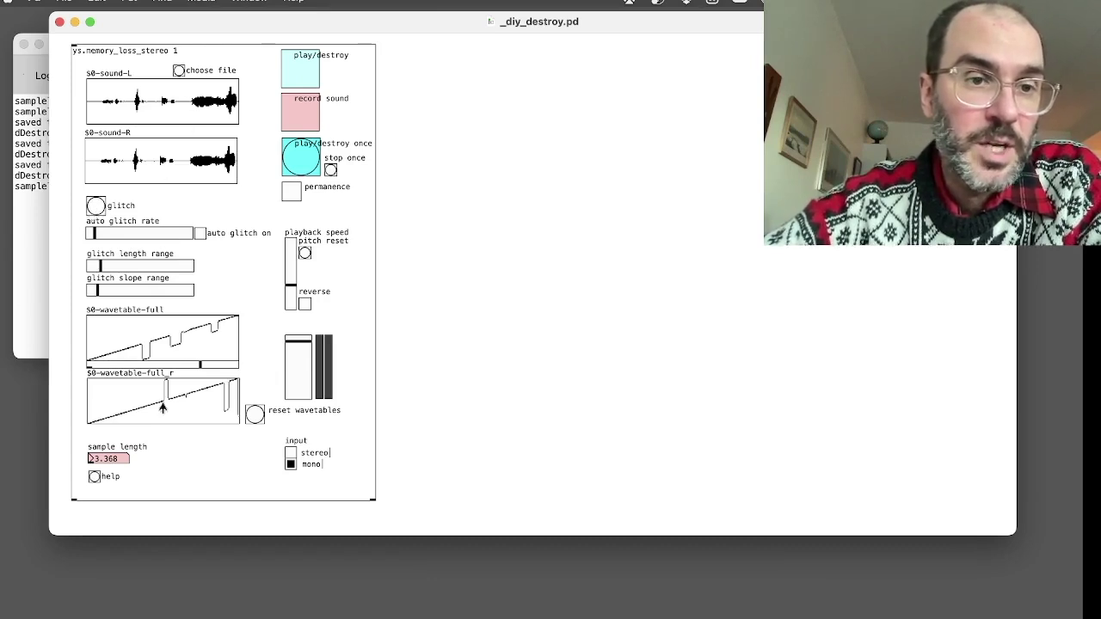
{"action": "left_click", "coordinate": [101, 210]}
{"action": "left_click", "coordinate": [100, 209]}
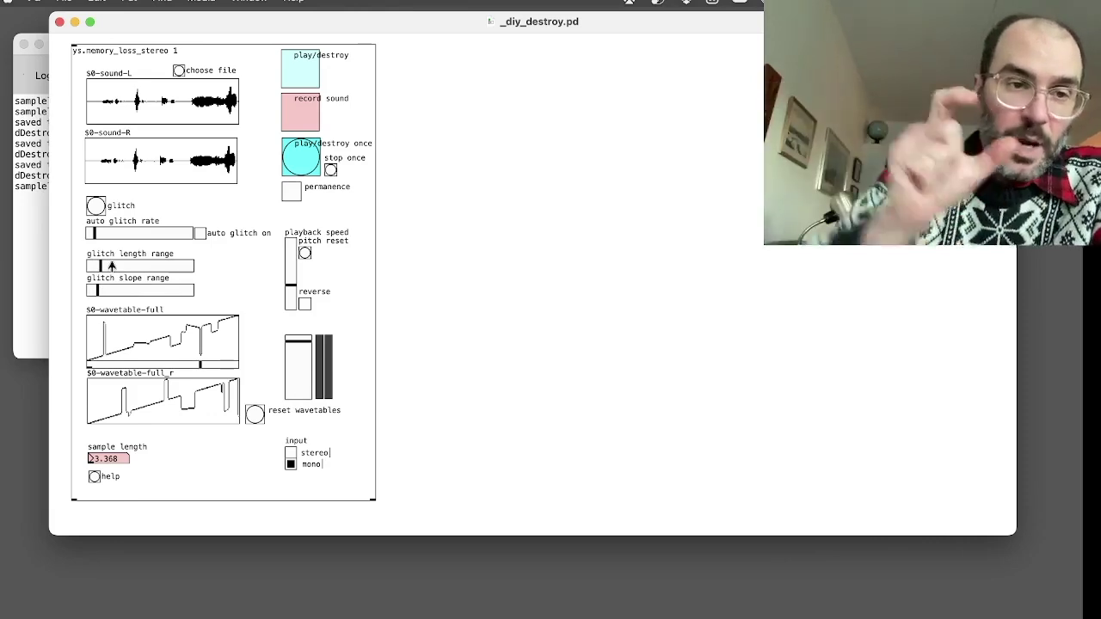
Widen the glitch length range, nudge slope range up, then drop length to minimum
{"action": "left_click_drag", "start_coordinate": [104, 269], "coordinate": [174, 270]}
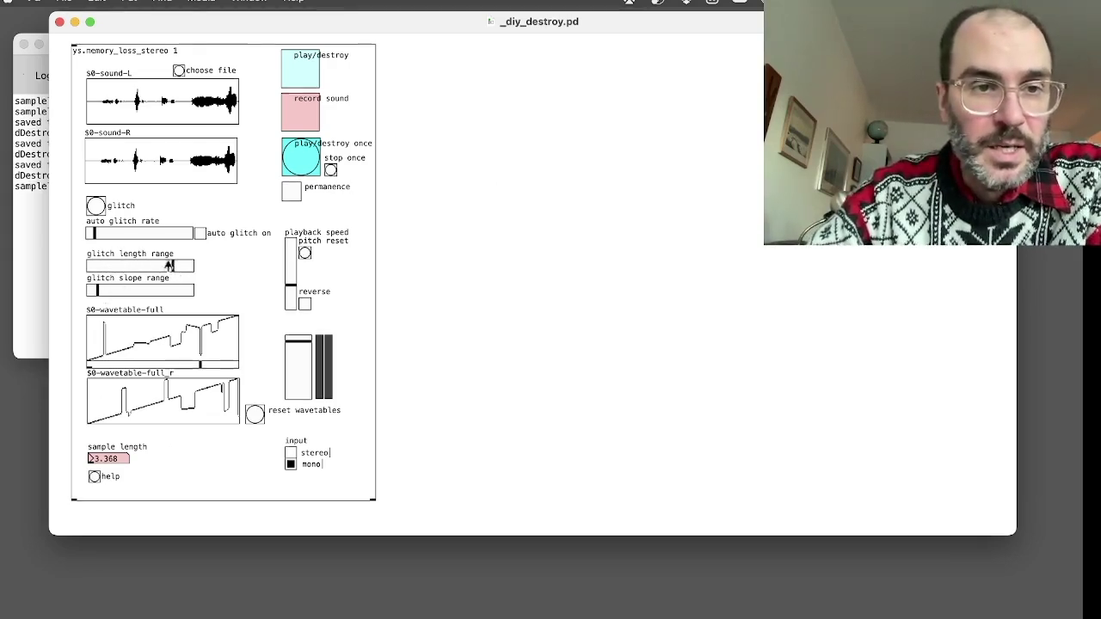
{"action": "left_click_drag", "start_coordinate": [98, 290], "coordinate": [116, 290]}
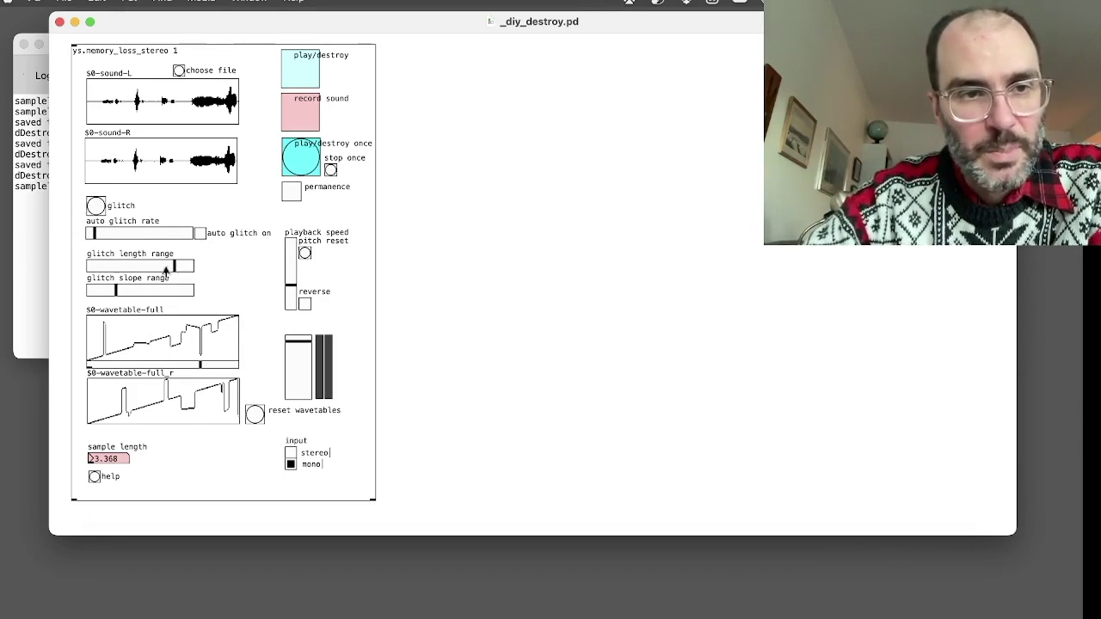
{"action": "mouse_move", "coordinate": [166, 270]}
{"action": "left_mouse_down"}
{"action": "mouse_move", "coordinate": [83, 270]}
{"action": "mouse_move", "coordinate": [85, 290]}
{"action": "left_mouse_up"}
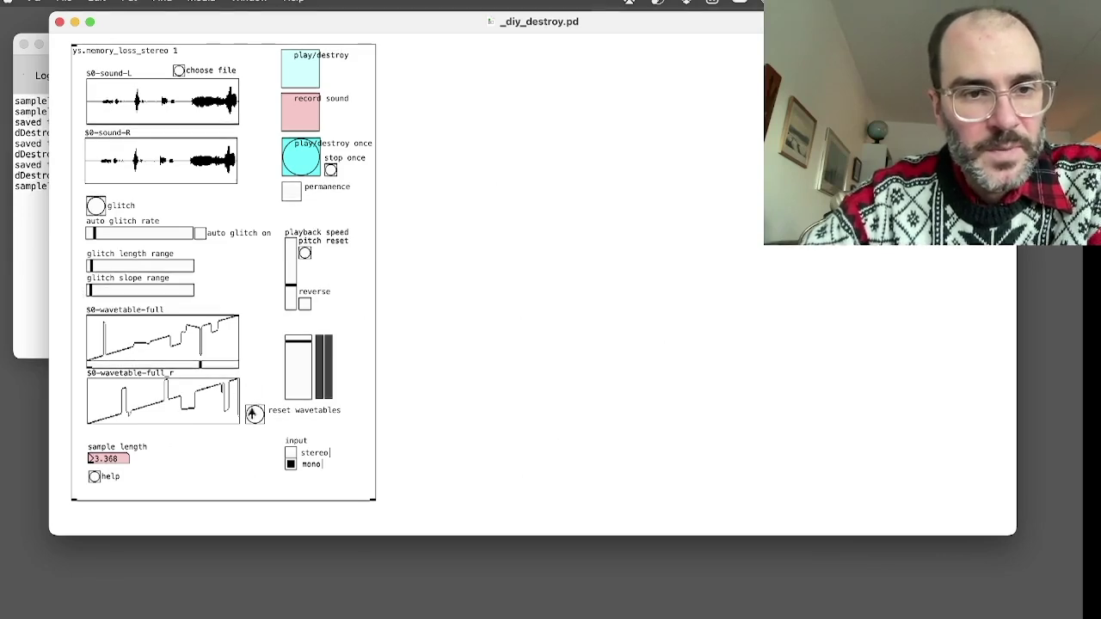
Glitch both wavetables repeatedly with short, small glitches
{"action": "left_click", "coordinate": [96, 207]}
{"action": "left_click", "coordinate": [96, 206]}
{"action": "left_click", "coordinate": [98, 208]}
{"action": "left_click", "coordinate": [97, 208]}
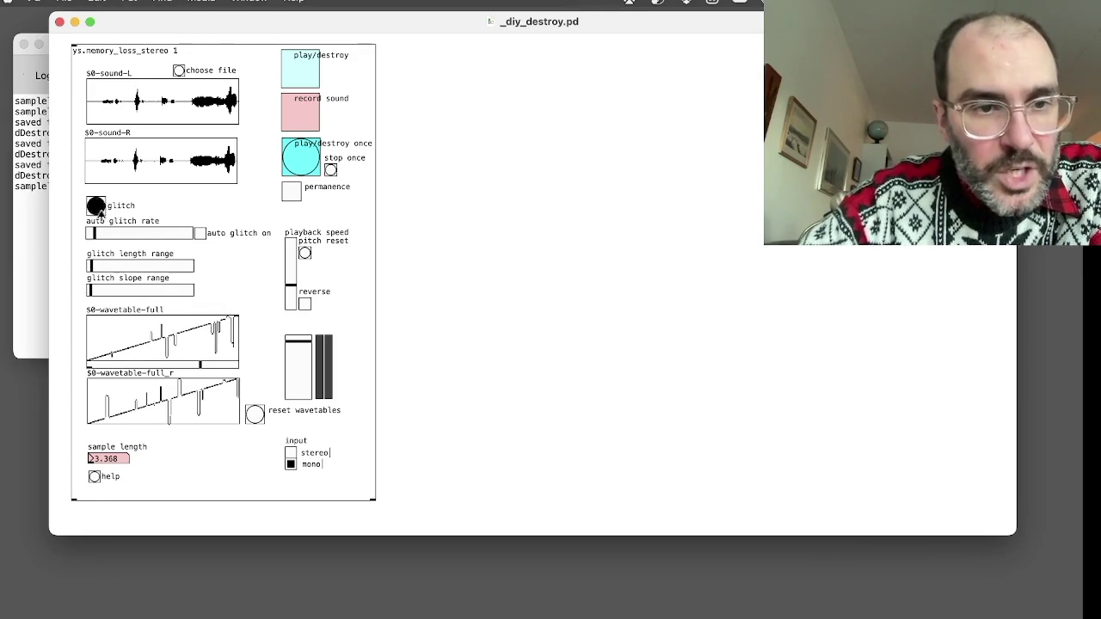
{"action": "left_click", "coordinate": [97, 208]}
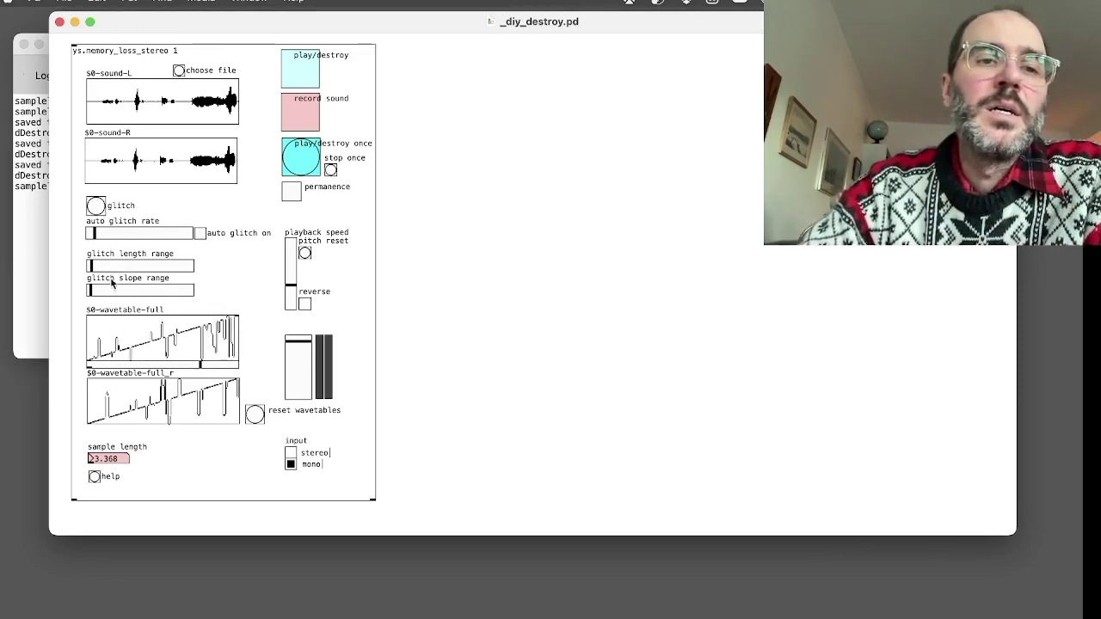
Raise the glitch length range near maximum and glitch the wavetables into long stepped shapes
{"action": "left_click_drag", "start_coordinate": [101, 268], "coordinate": [190, 269]}
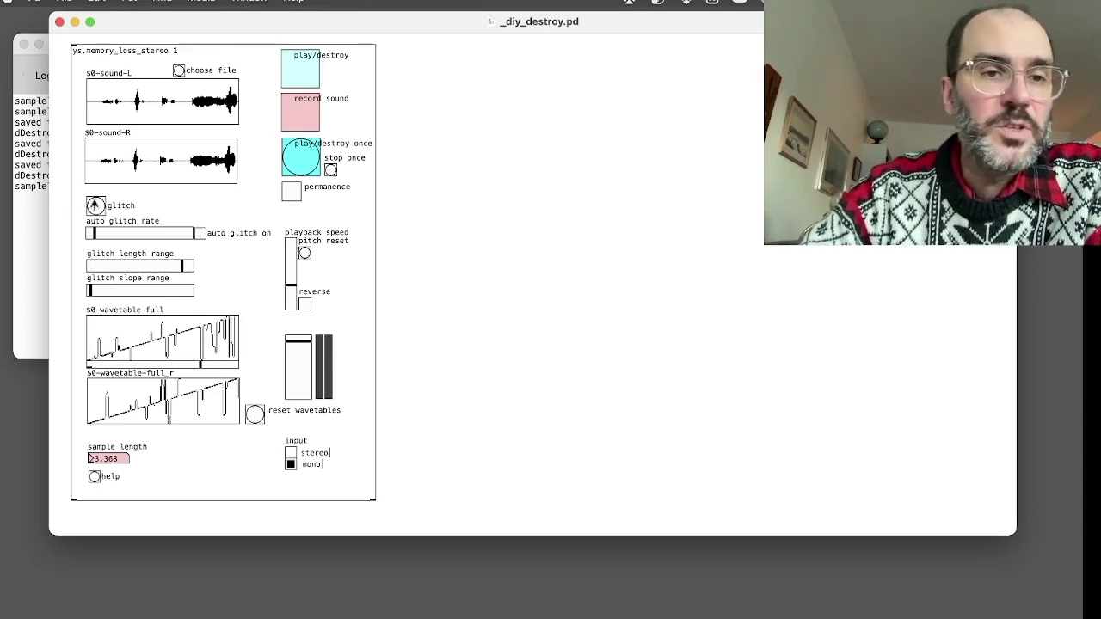
{"action": "left_click", "coordinate": [95, 205]}
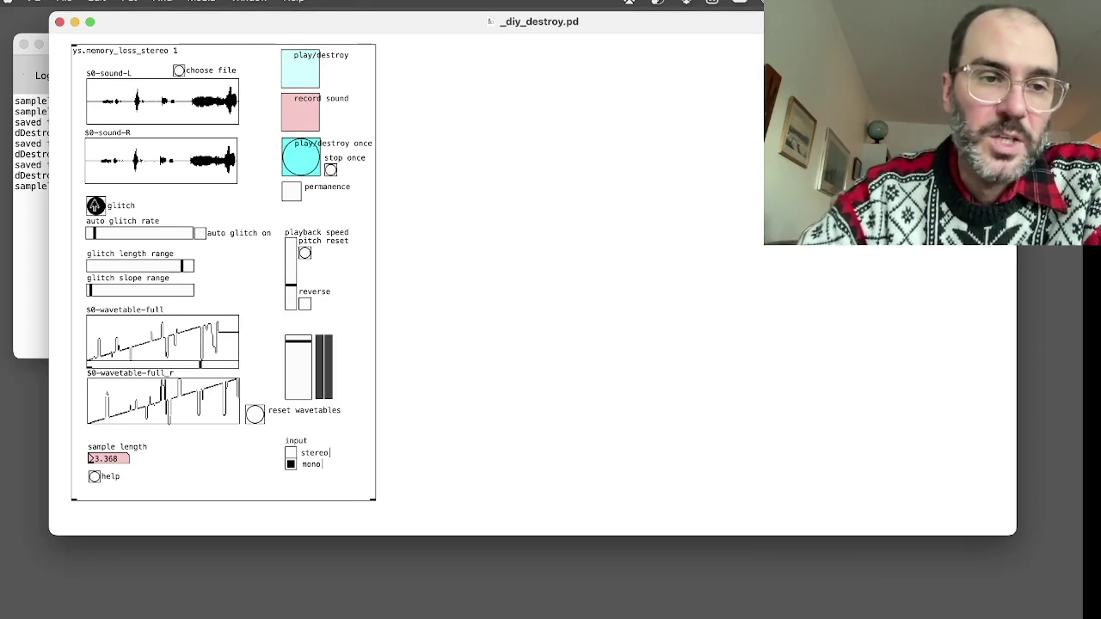
{"action": "left_click", "coordinate": [95, 204]}
{"action": "left_click", "coordinate": [95, 205]}
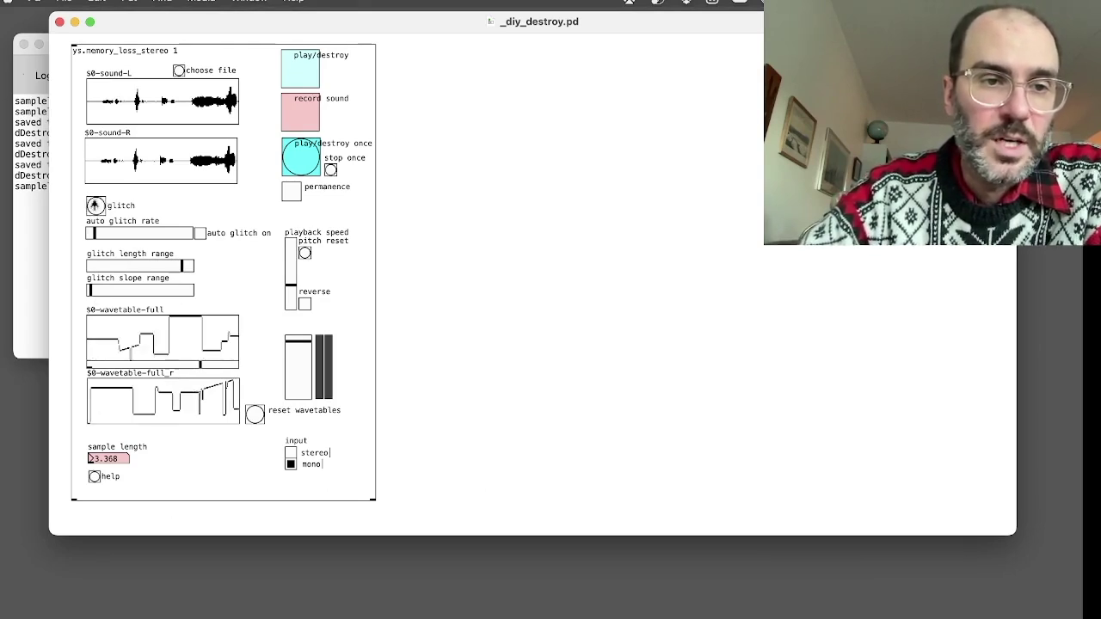
{"action": "left_click", "coordinate": [95, 205]}
{"action": "left_click", "coordinate": [96, 206]}
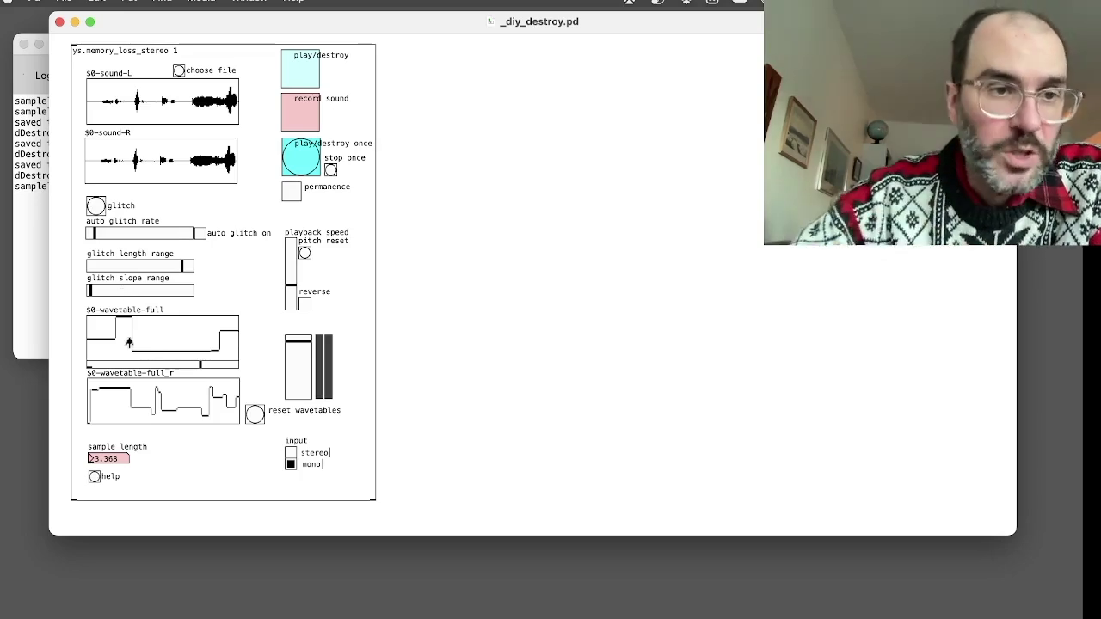
Raise the glitch slope range near maximum and glitch the wavetables with steep slopes
{"action": "left_click_drag", "start_coordinate": [101, 298], "coordinate": [186, 295]}
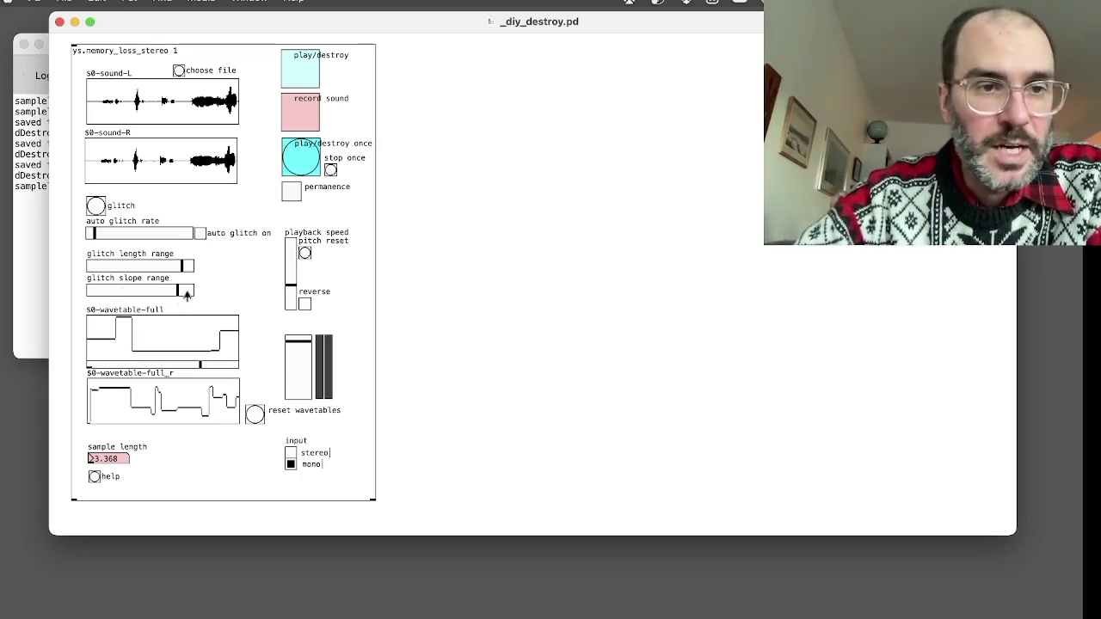
{"action": "left_click", "coordinate": [97, 208]}
{"action": "left_click", "coordinate": [96, 208]}
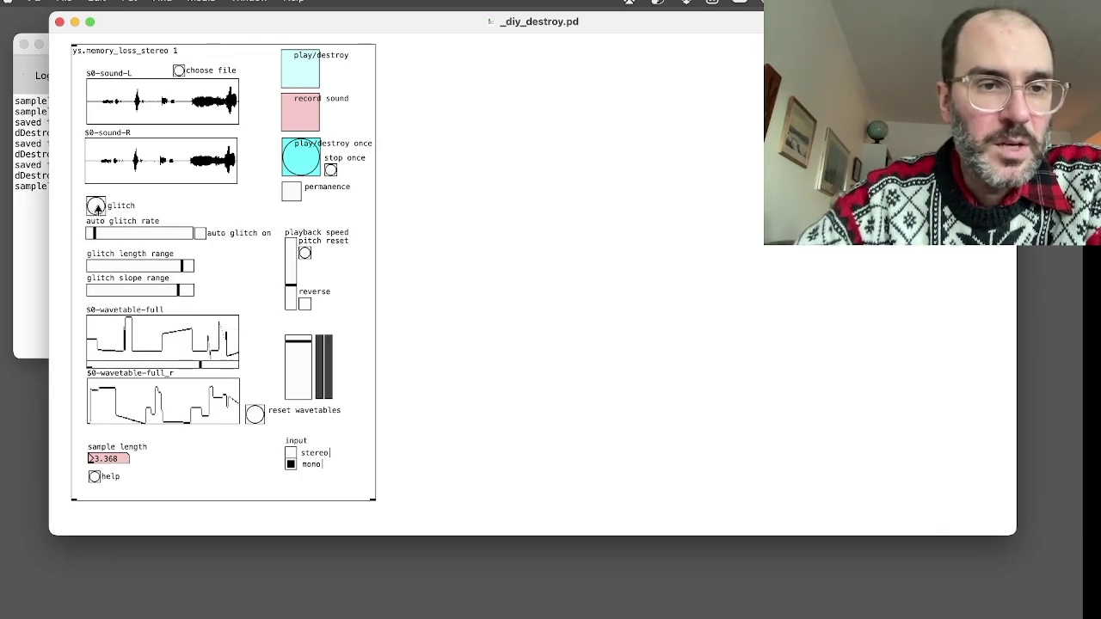
{"action": "left_click", "coordinate": [97, 209]}
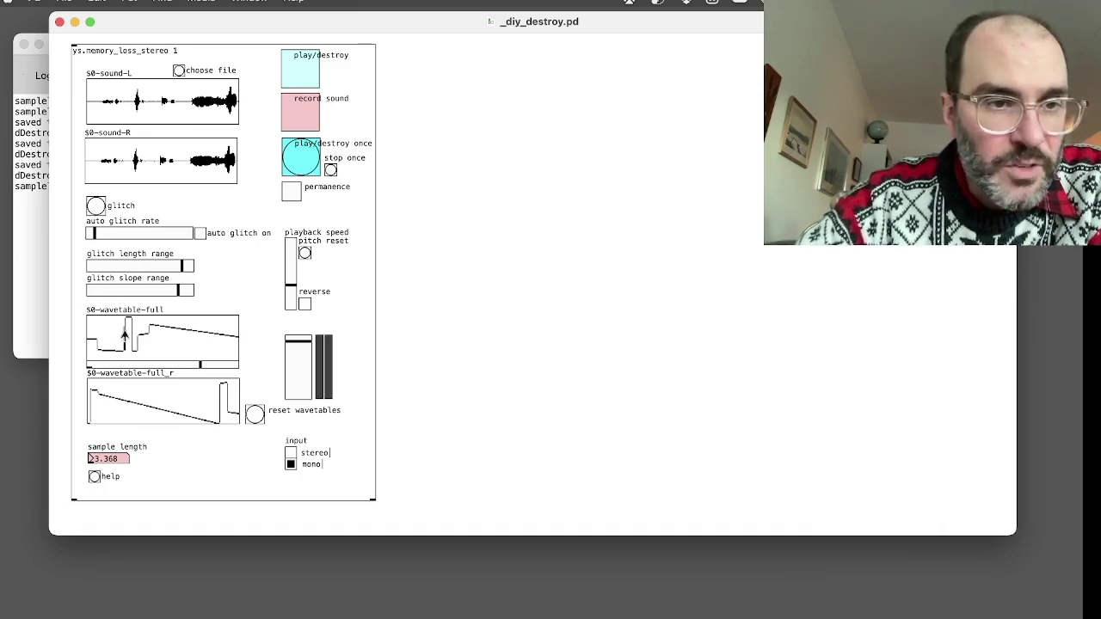
{"action": "left_click", "coordinate": [95, 207]}
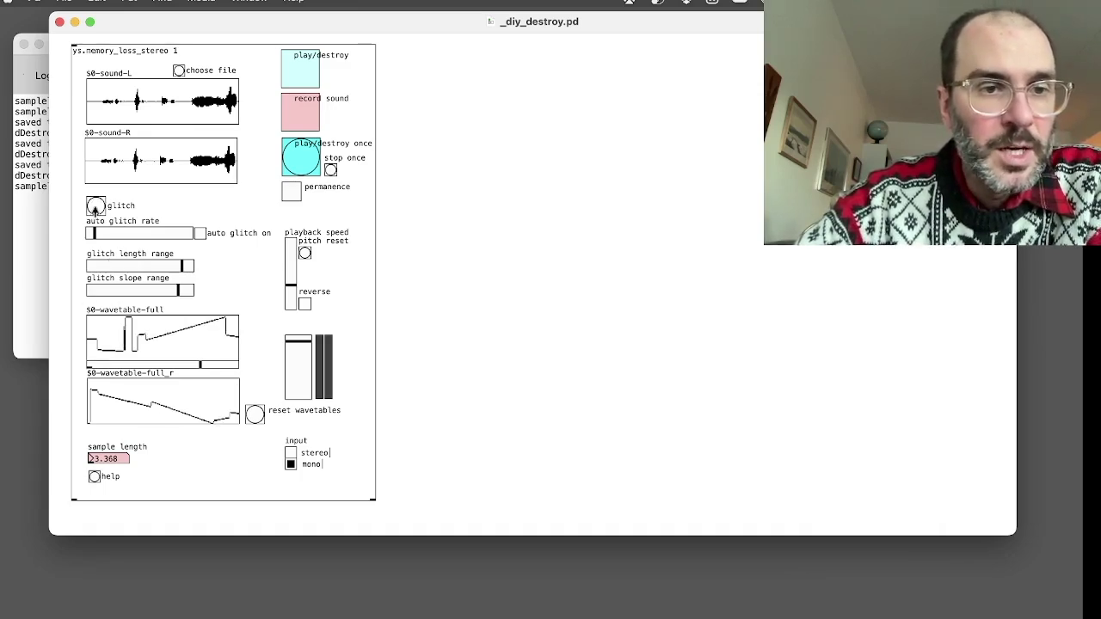
{"action": "left_click", "coordinate": [95, 207]}
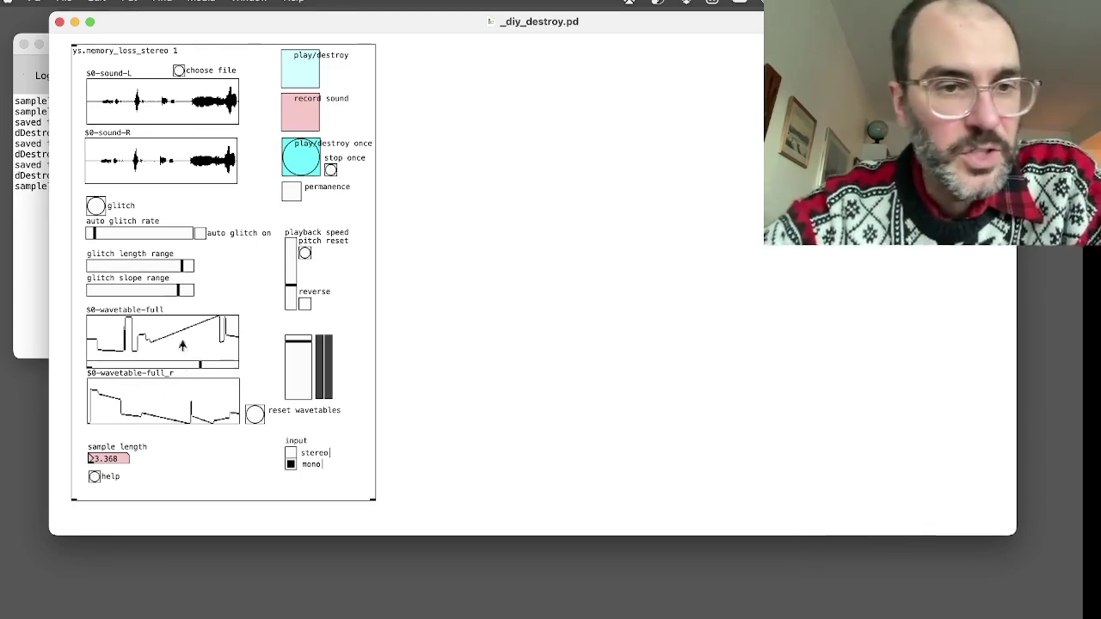
Reset the wavetables, set glitch length mid-way, and start destructive playback
{"action": "left_click", "coordinate": [255, 415]}
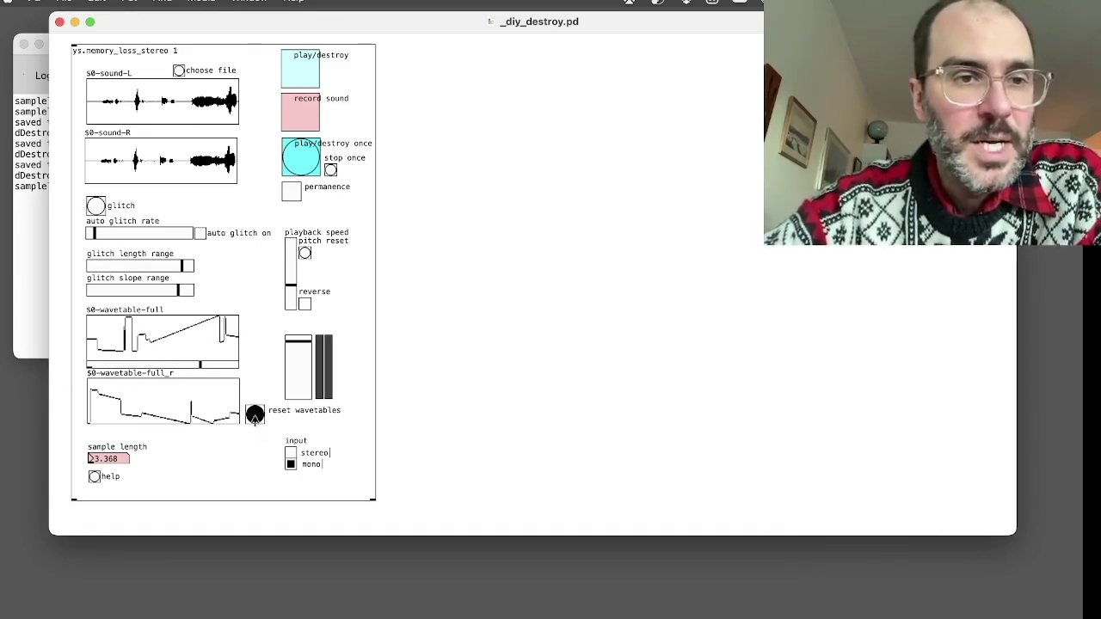
{"action": "left_click_drag", "start_coordinate": [165, 268], "coordinate": [107, 290]}
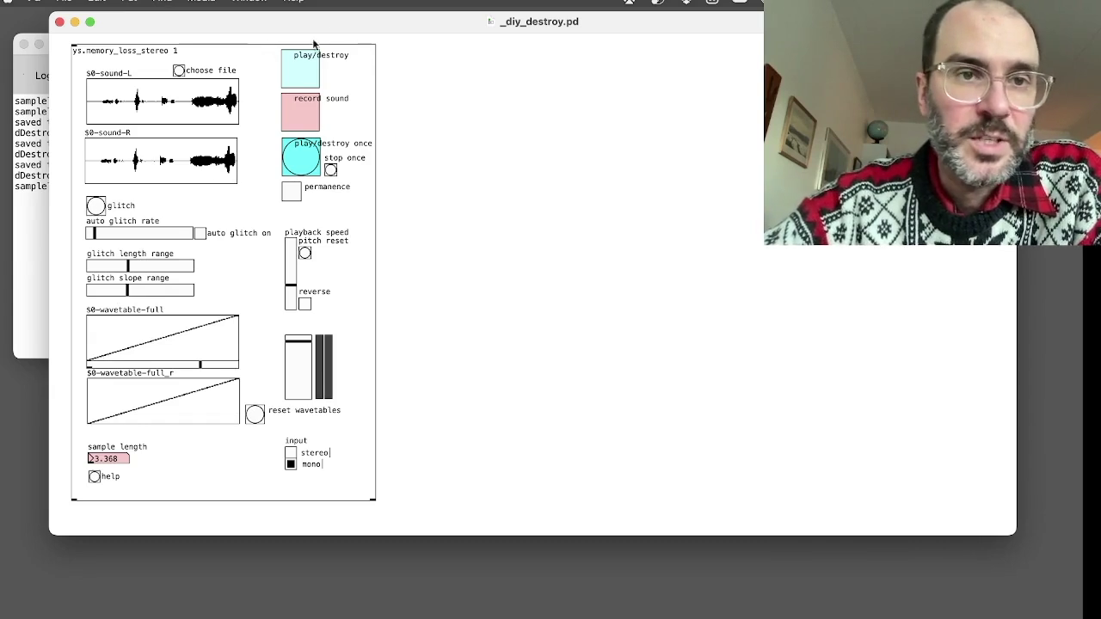
{"action": "left_click", "coordinate": [300, 81]}
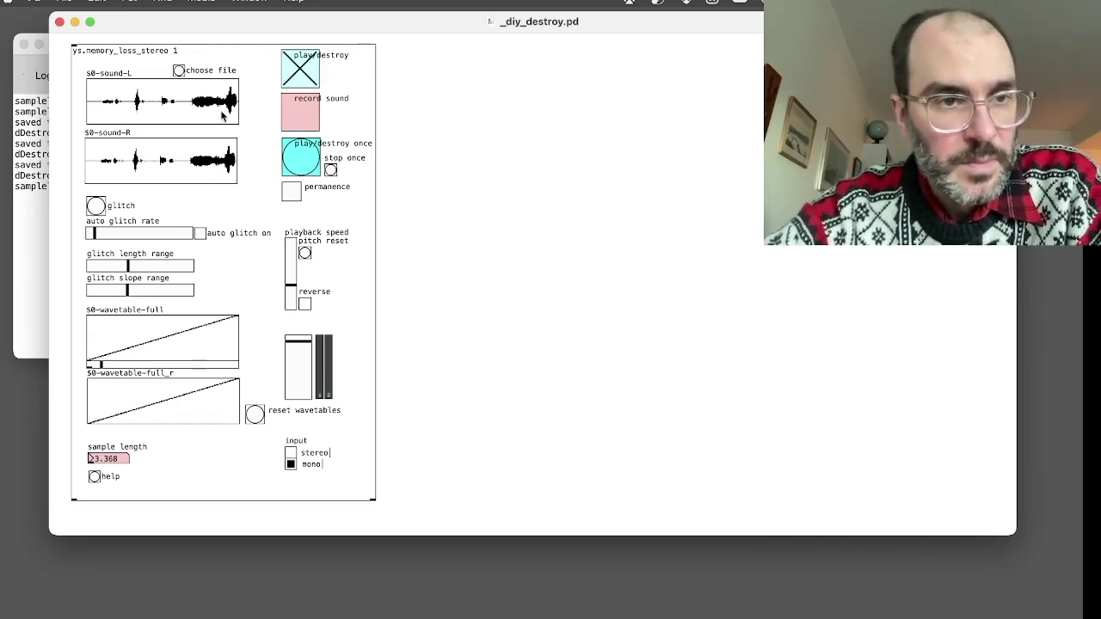